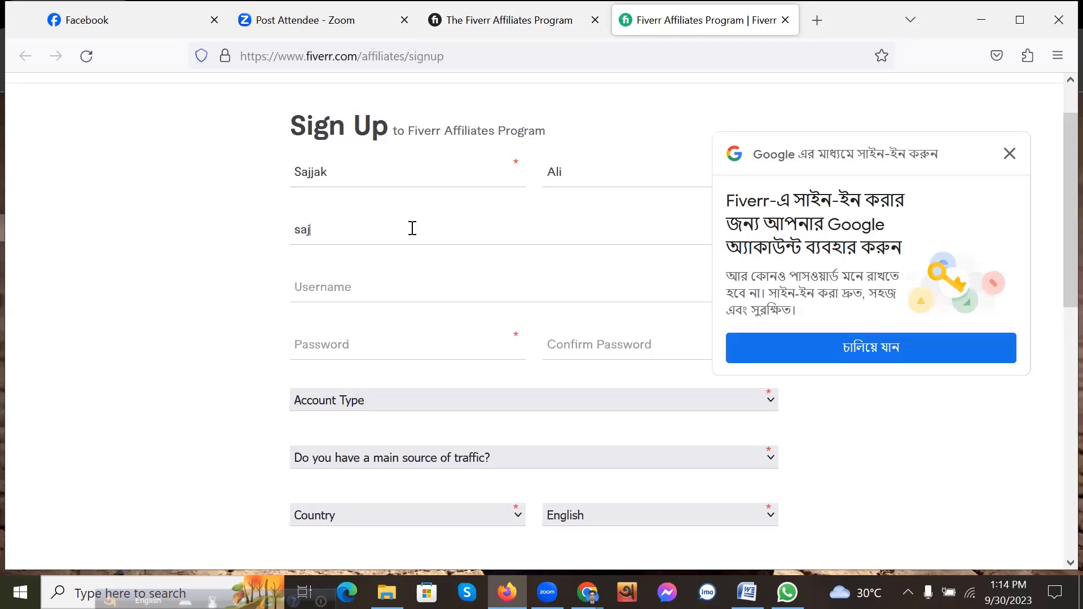
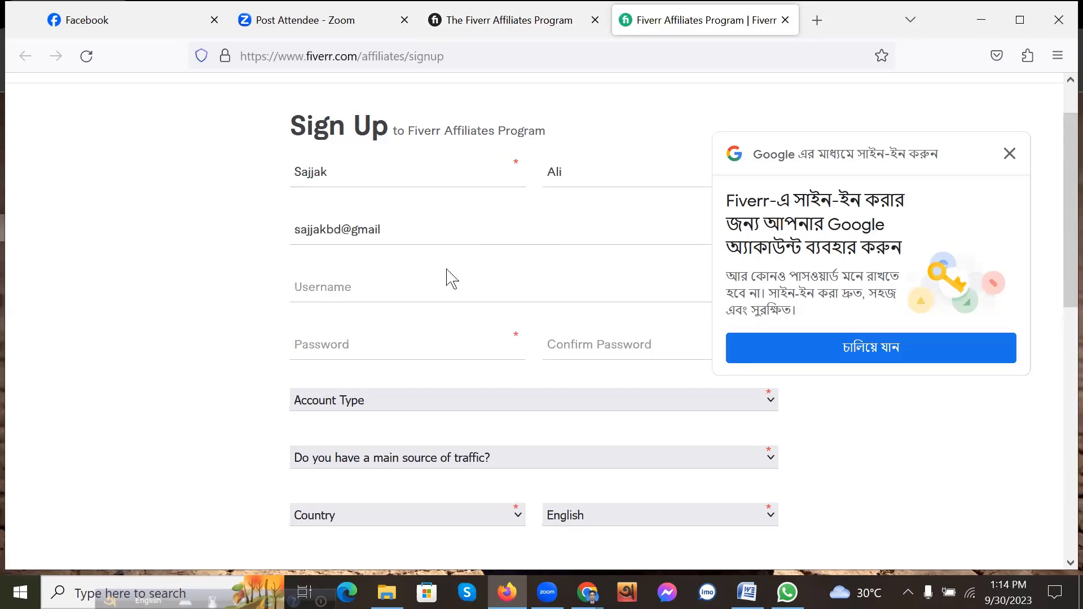
Enter the e-mail address and the username on the sign-up form.
left_click(370, 288)
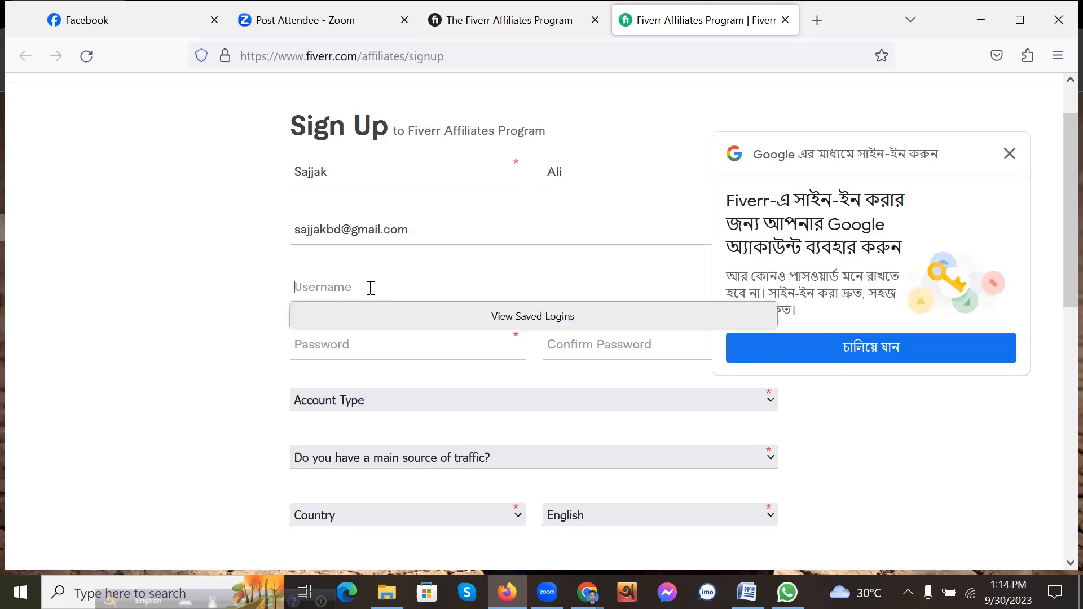
type("sajjak")
Enter the account password, ignoring the suggested one, and repeat it in Confirm Password.
left_click(320, 345)
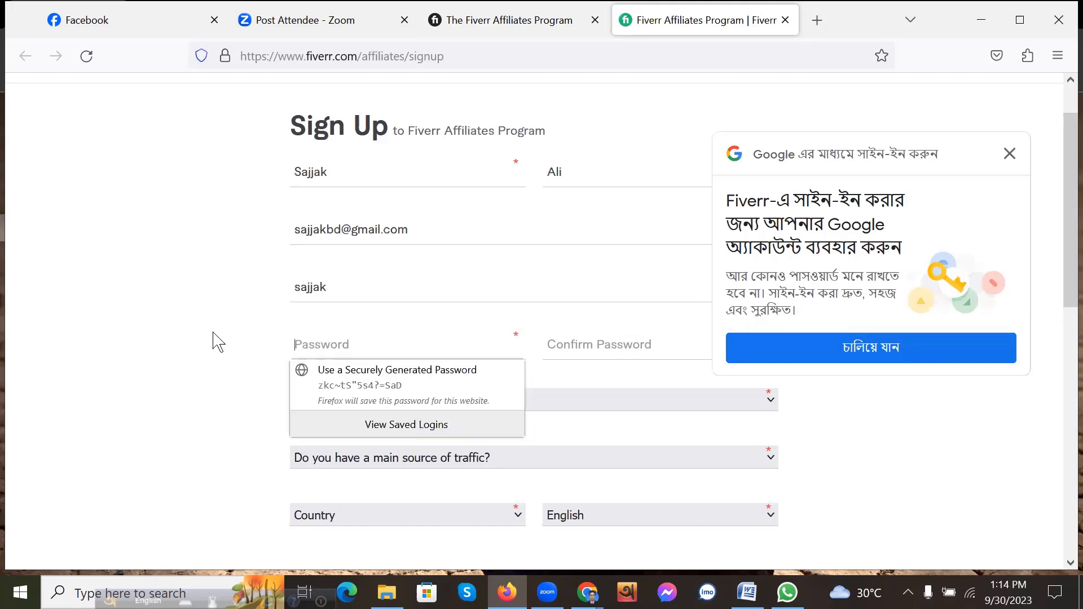
left_click(332, 344)
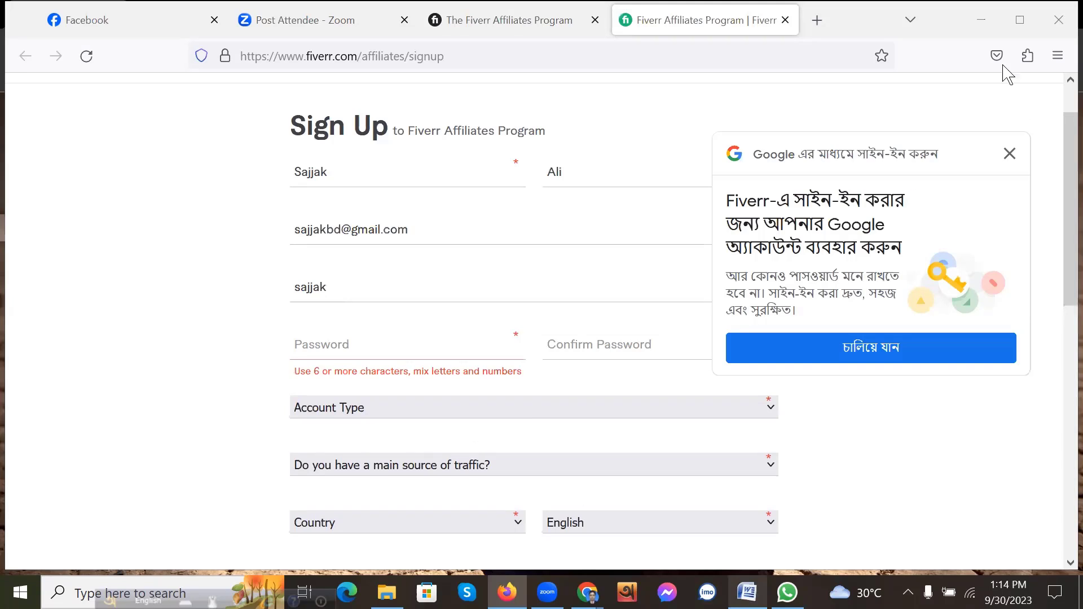
left_click(981, 20)
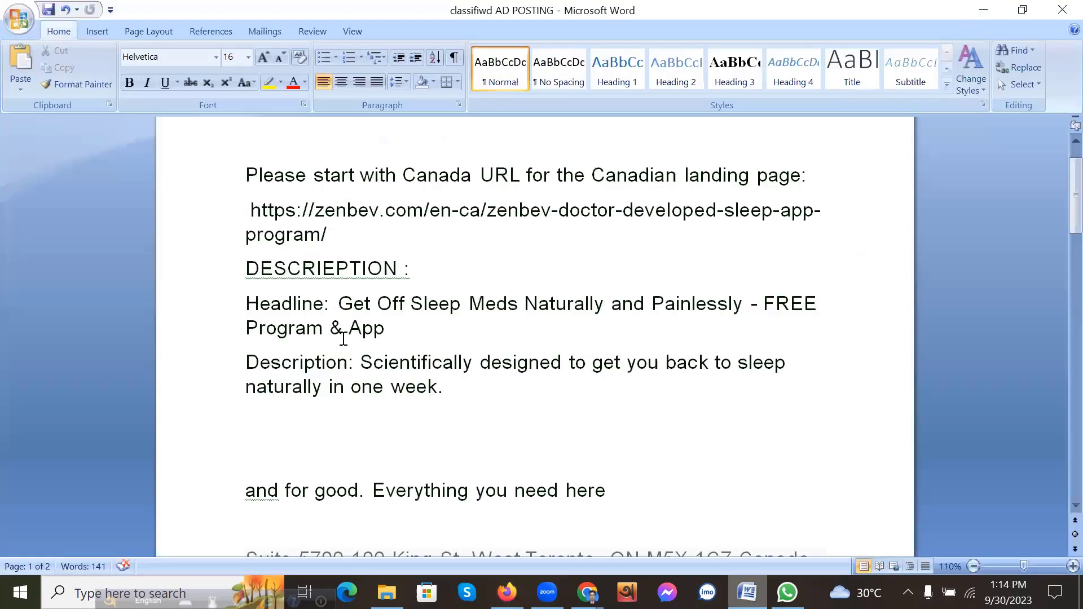
key("alt+Tab")
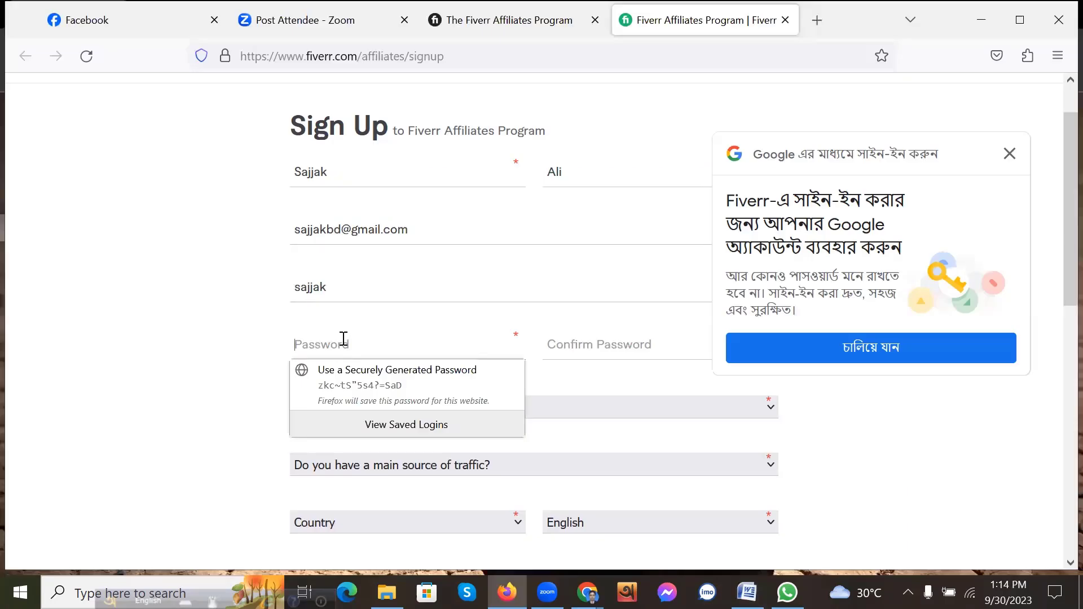
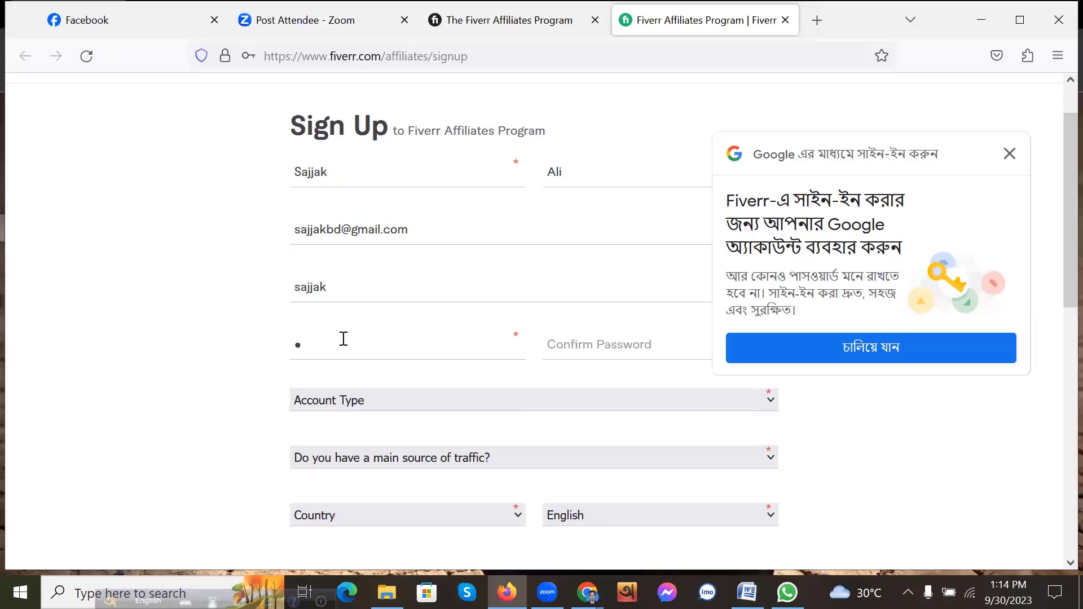
left_click(559, 351)
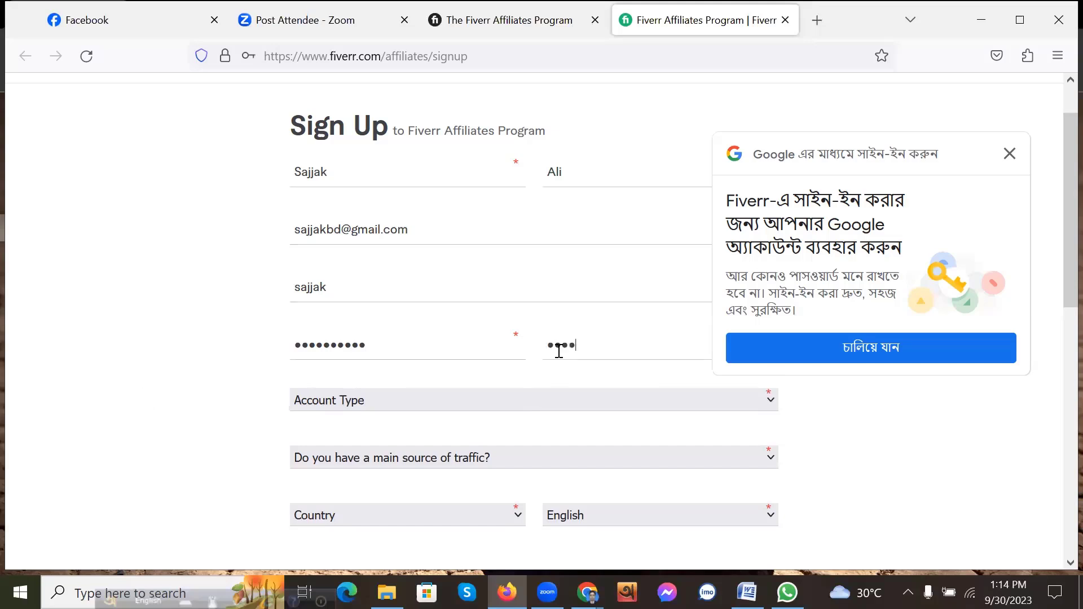
Set the account type to Private and answer No to having a main traffic source.
left_click(362, 410)
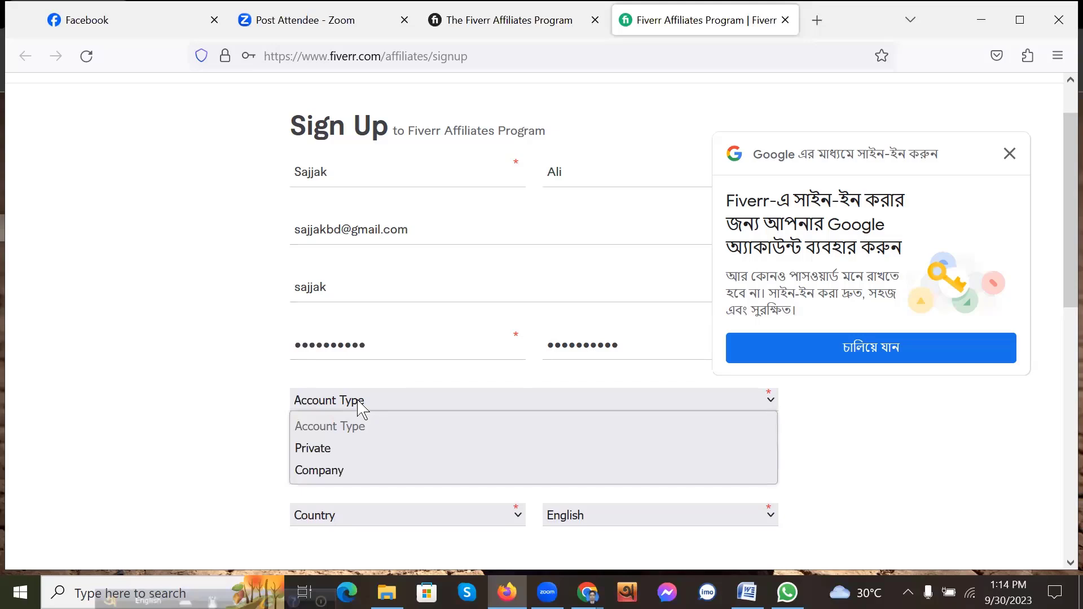
left_click(313, 449)
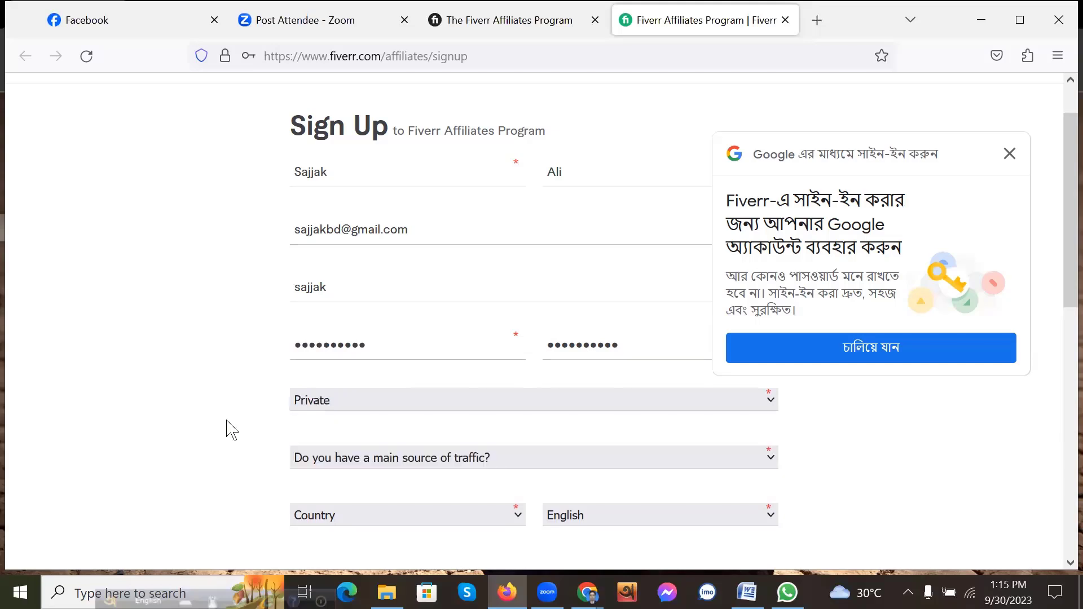
scroll(381, 379, "down", 2)
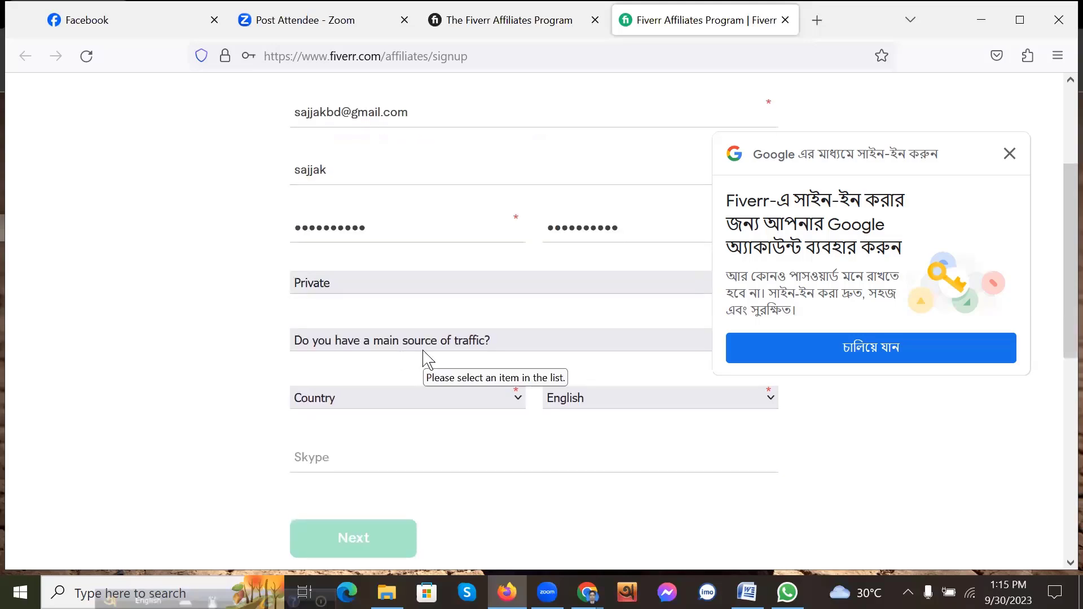
left_click(1010, 153)
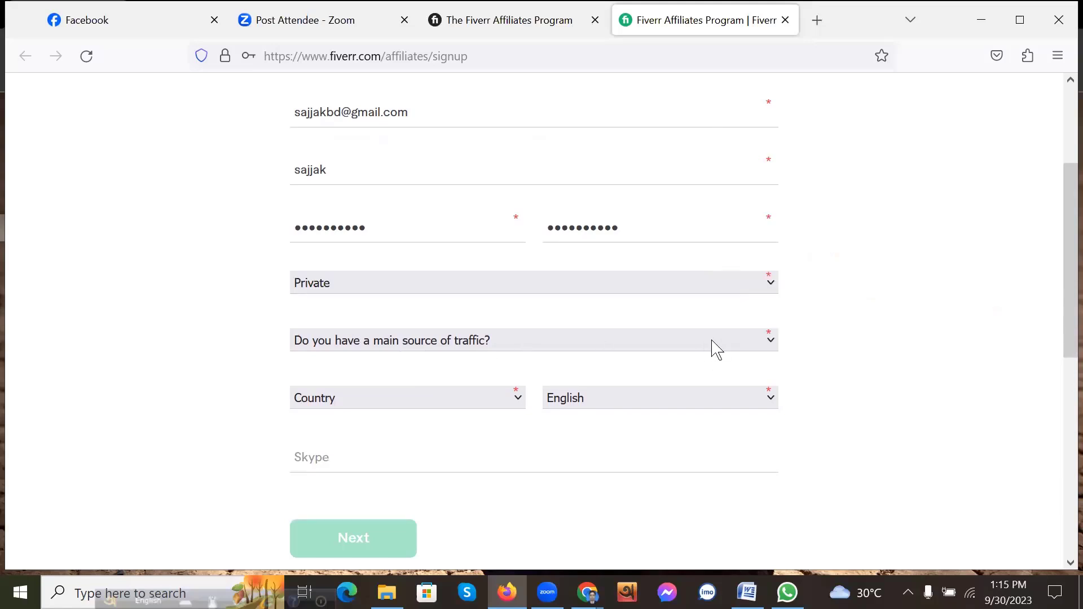
left_click(715, 345)
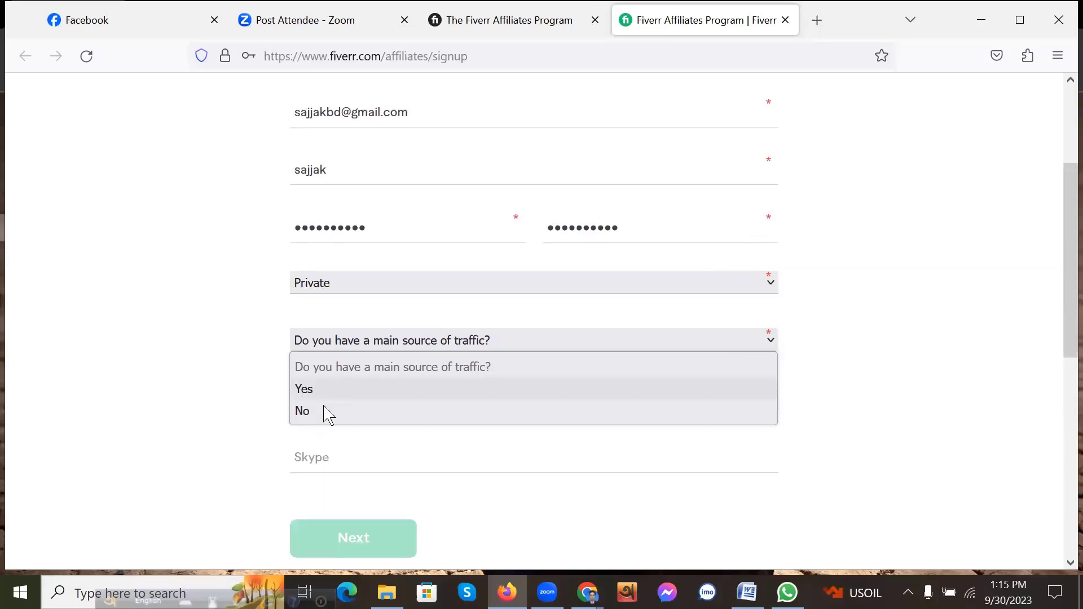
left_click(361, 411)
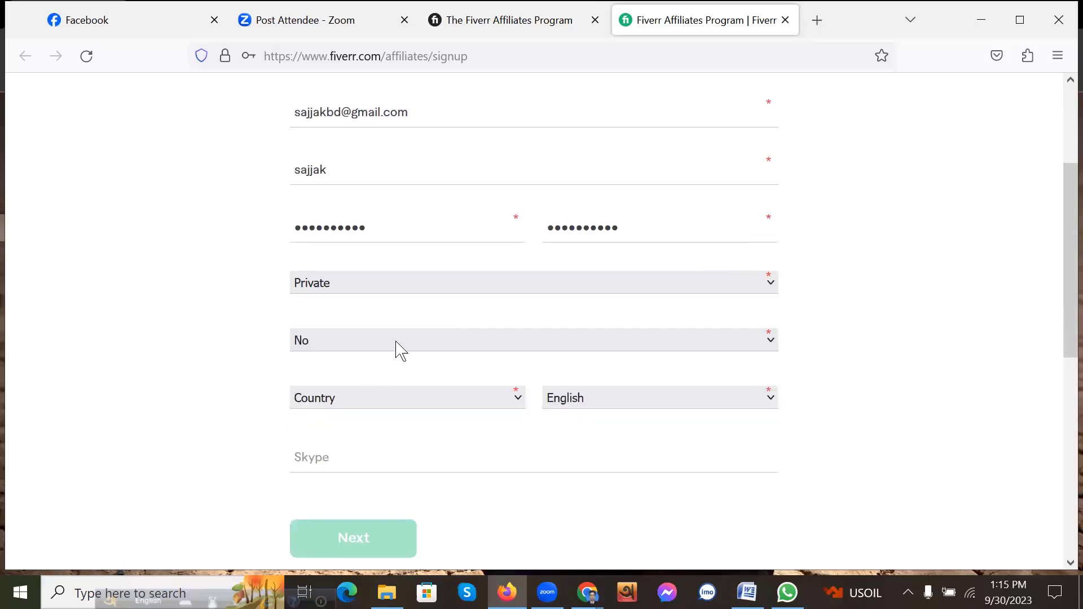
scroll(397, 350, "down", 1)
Choose Bangladesh as the country and leave the language as English.
left_click(400, 349)
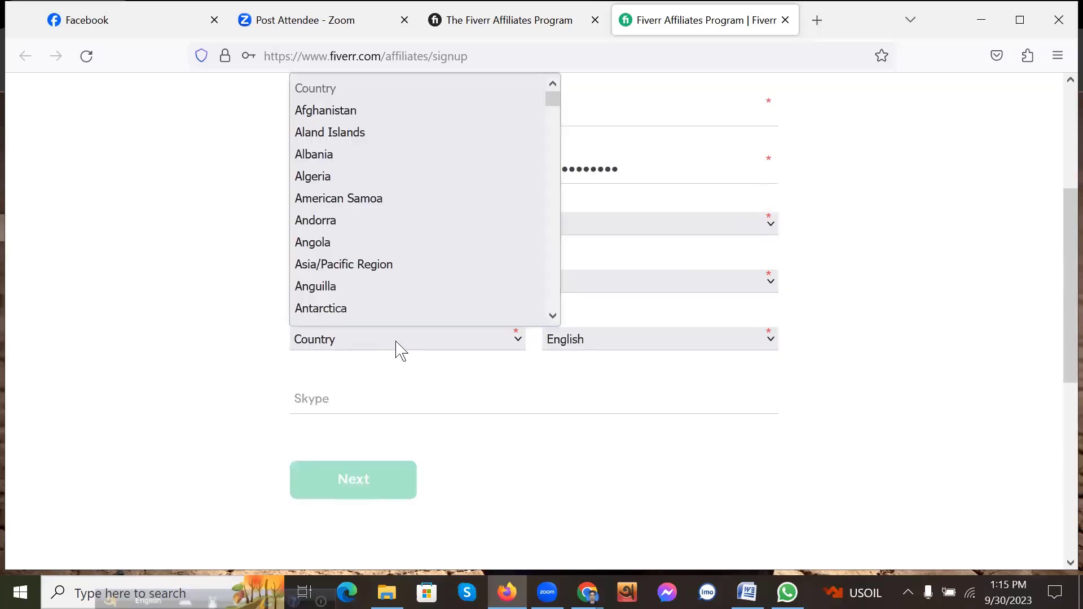
key("b")
key("b")
key("b")
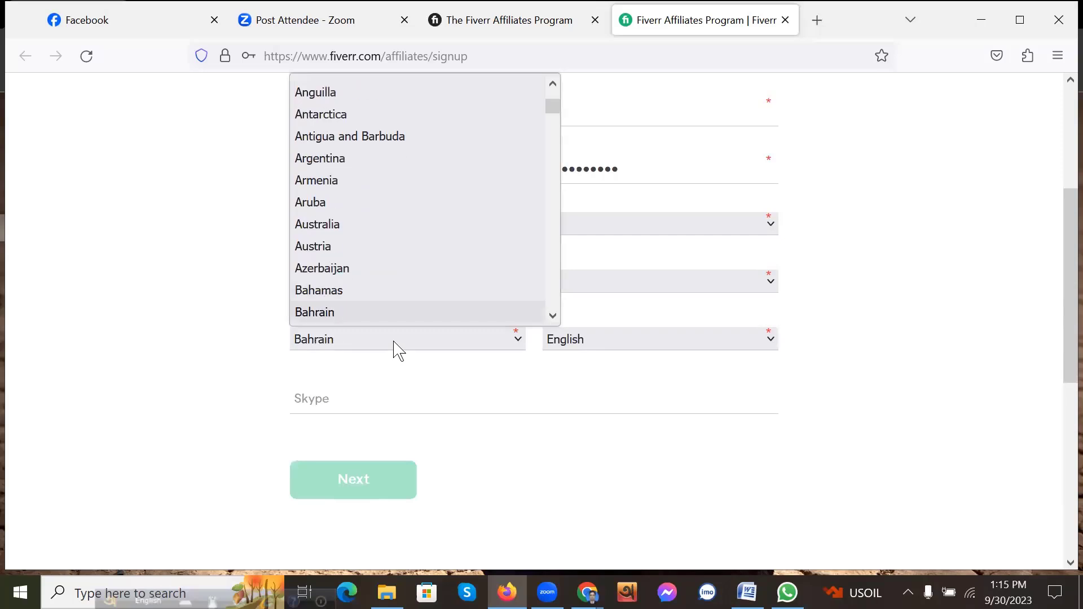
left_click(381, 342)
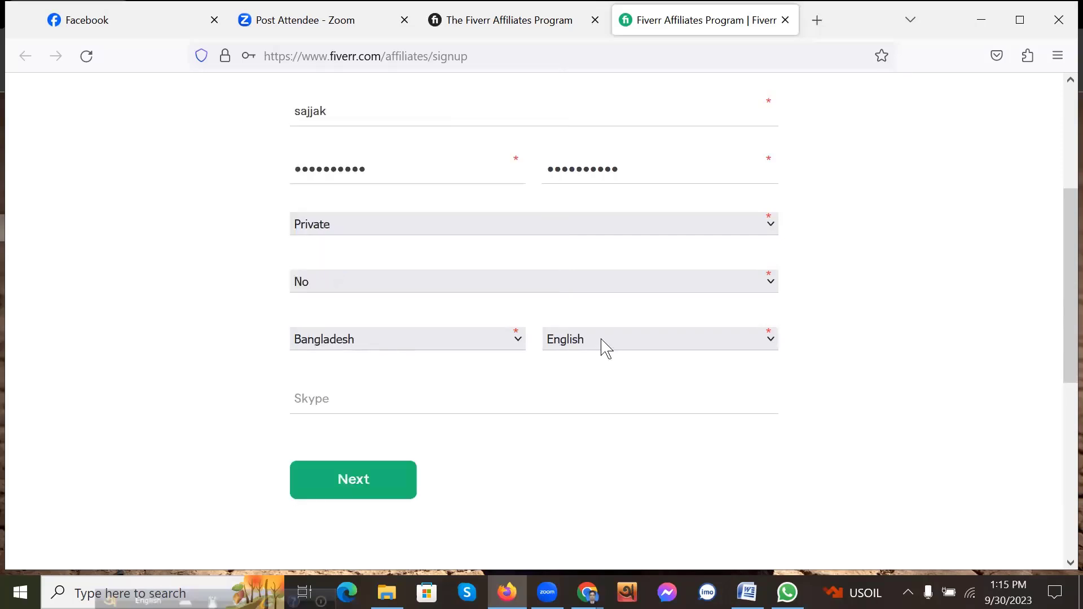
left_click(599, 346)
left_click(449, 387)
scroll(329, 287, "down", 2)
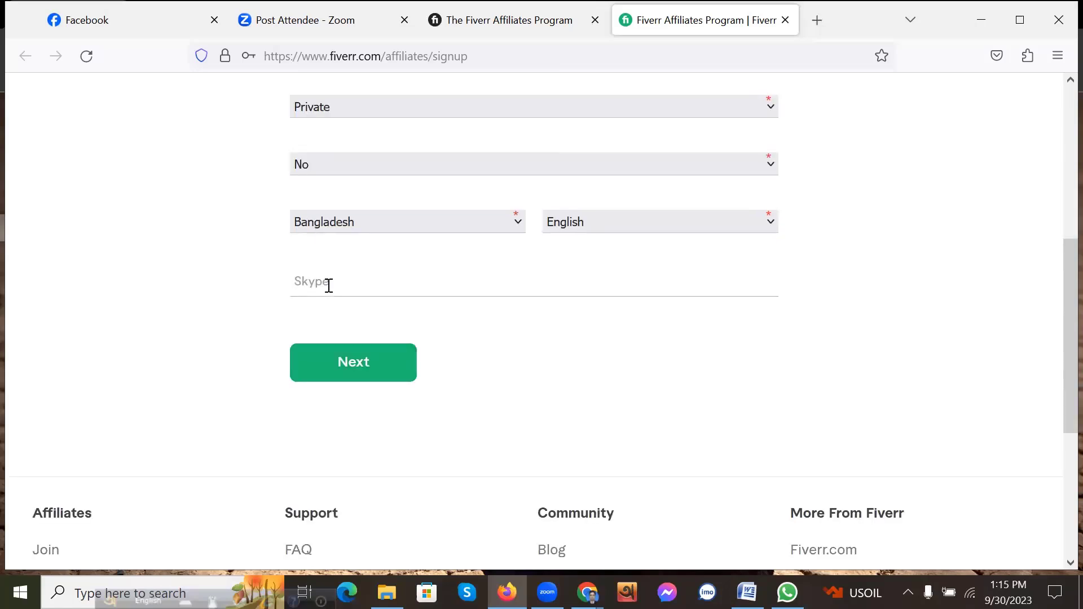
Continue to the profile questions and mark Social Media as the promotion method.
left_click(370, 370)
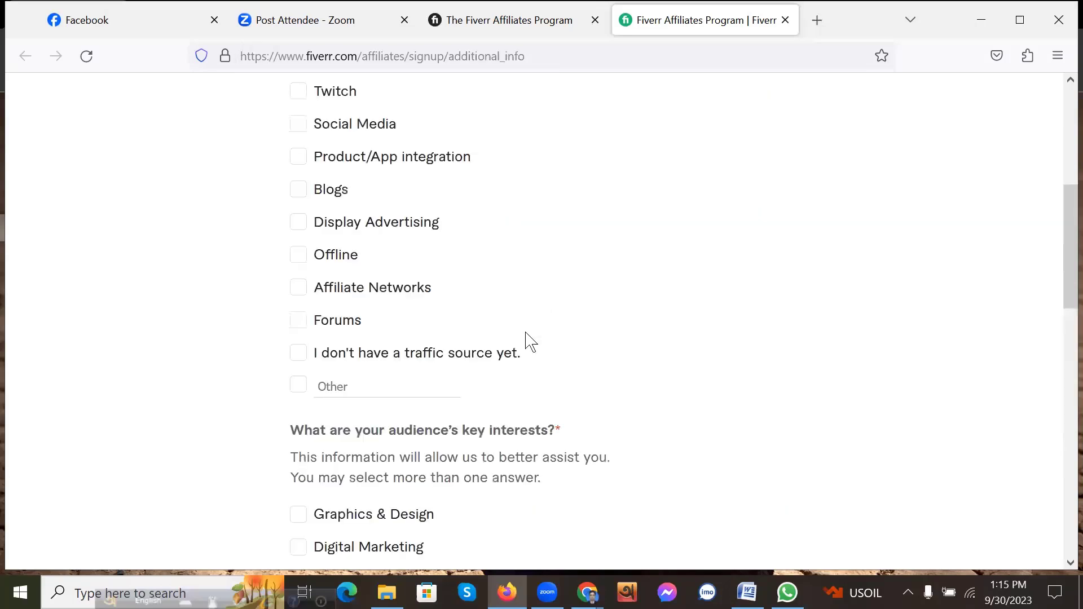
scroll(529, 341, "up", 5)
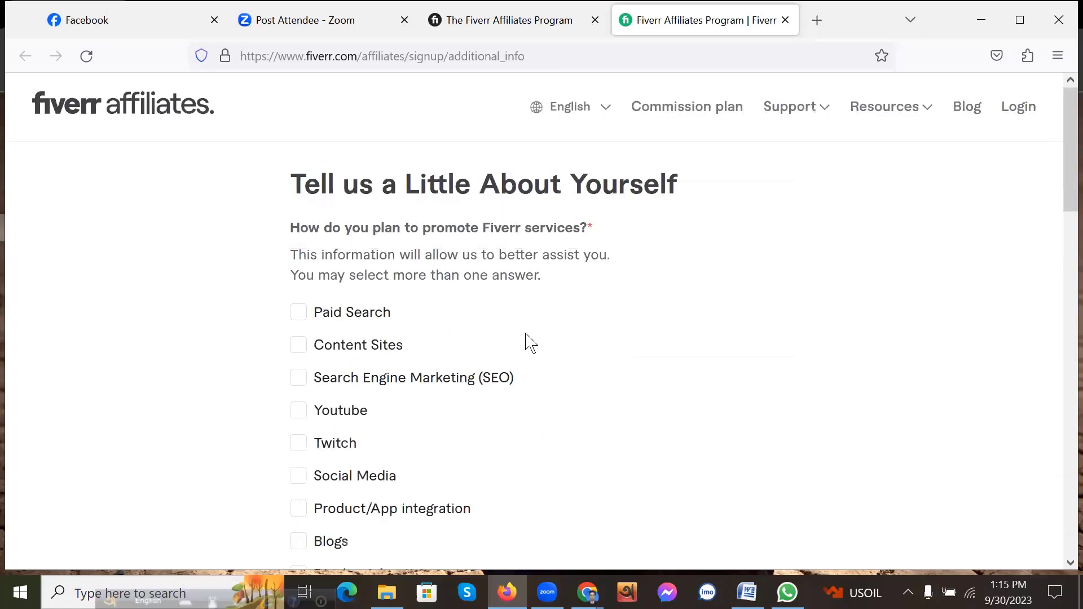
scroll(531, 343, "down", 1)
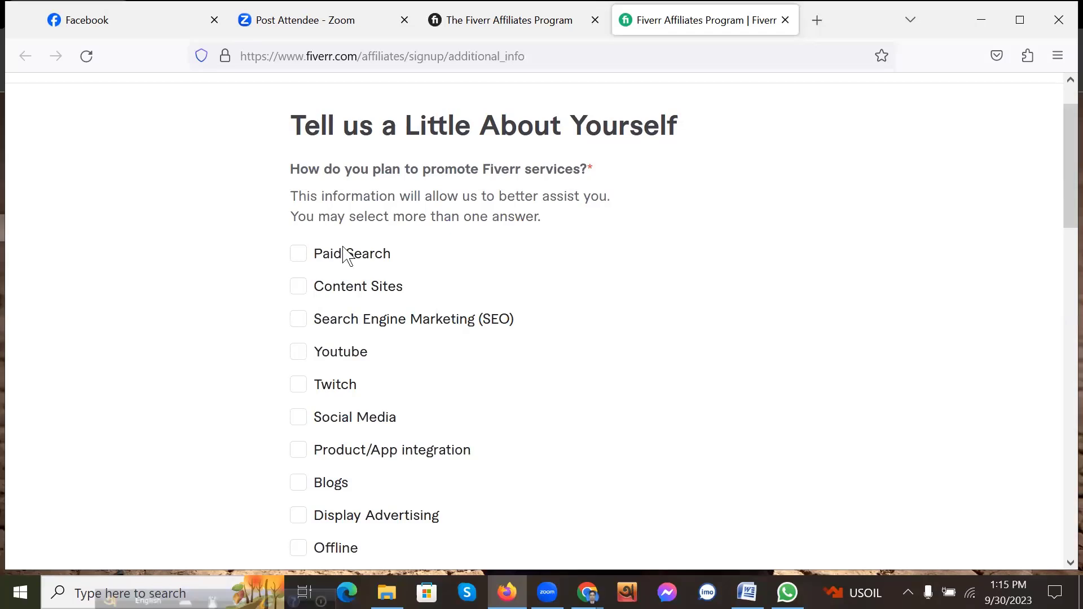
scroll(485, 375, "down", 1)
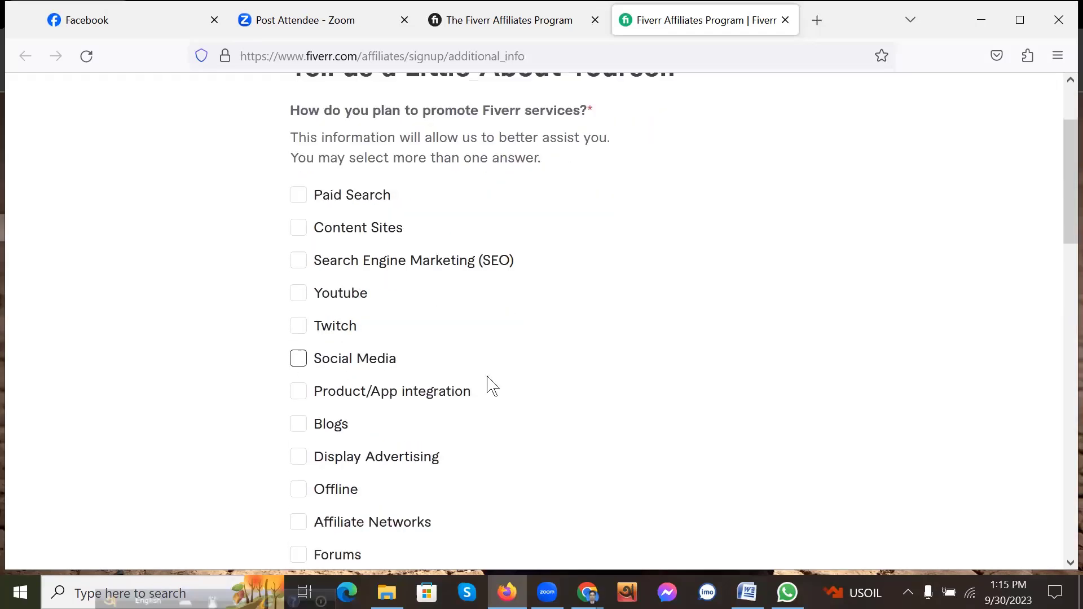
left_click(490, 373)
scroll(494, 376, "down", 2)
scroll(496, 383, "down", 1)
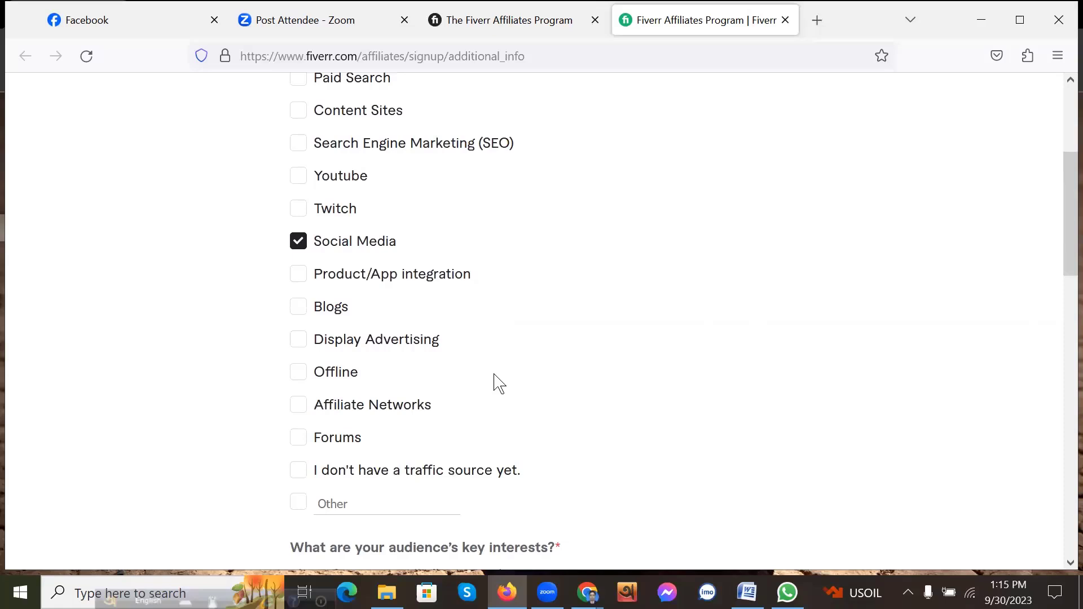
scroll(495, 383, "down", 6)
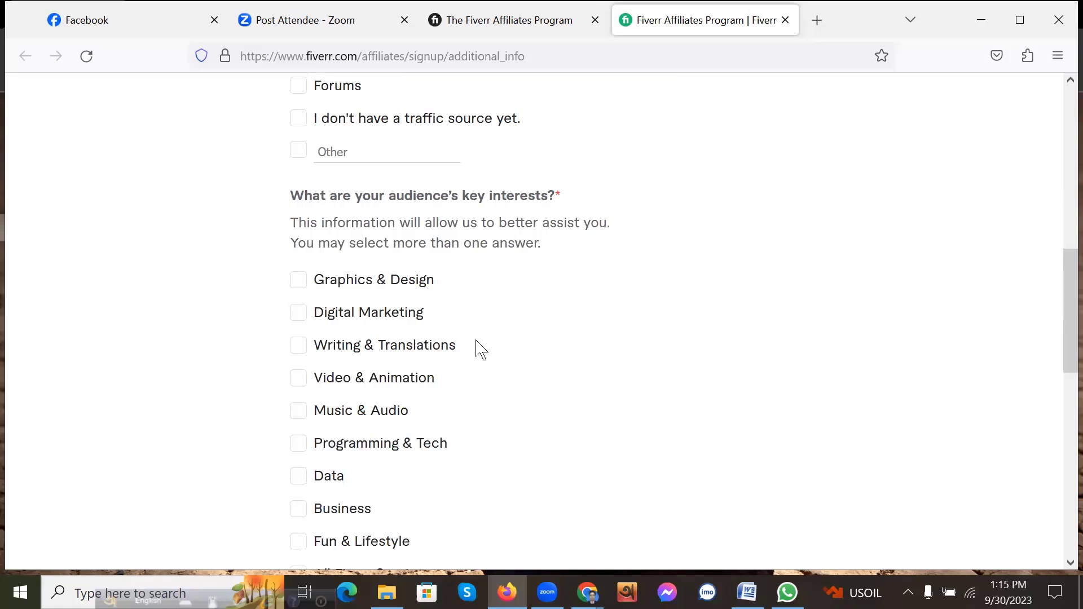
scroll(479, 350, "down", 5)
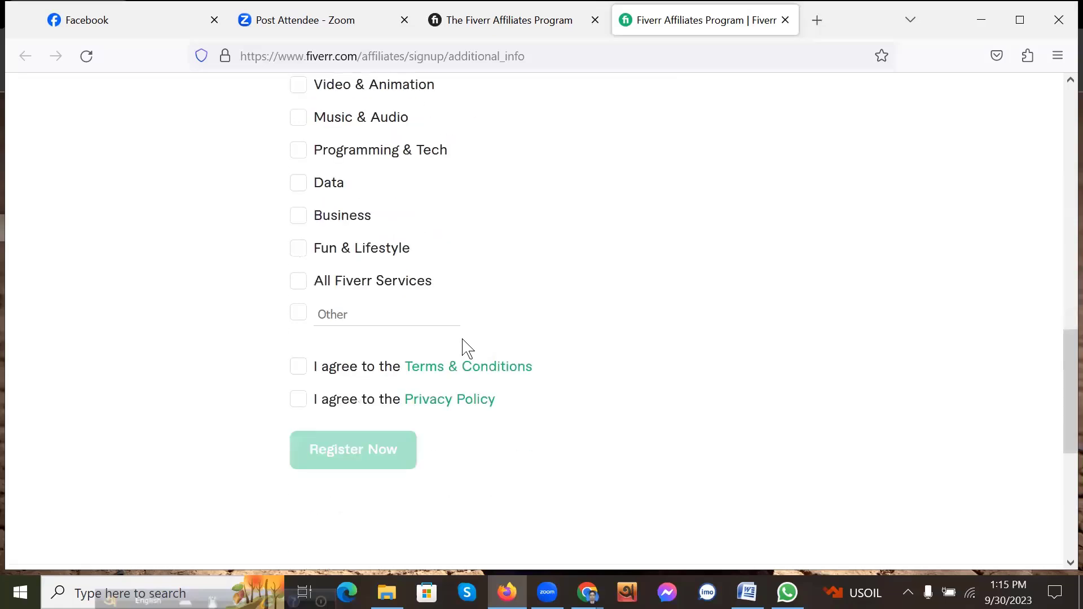
Pick All Fiverr Services, accept the Terms & Conditions and Privacy Policy, and register.
left_click(299, 282)
scroll(398, 311, "down", 2)
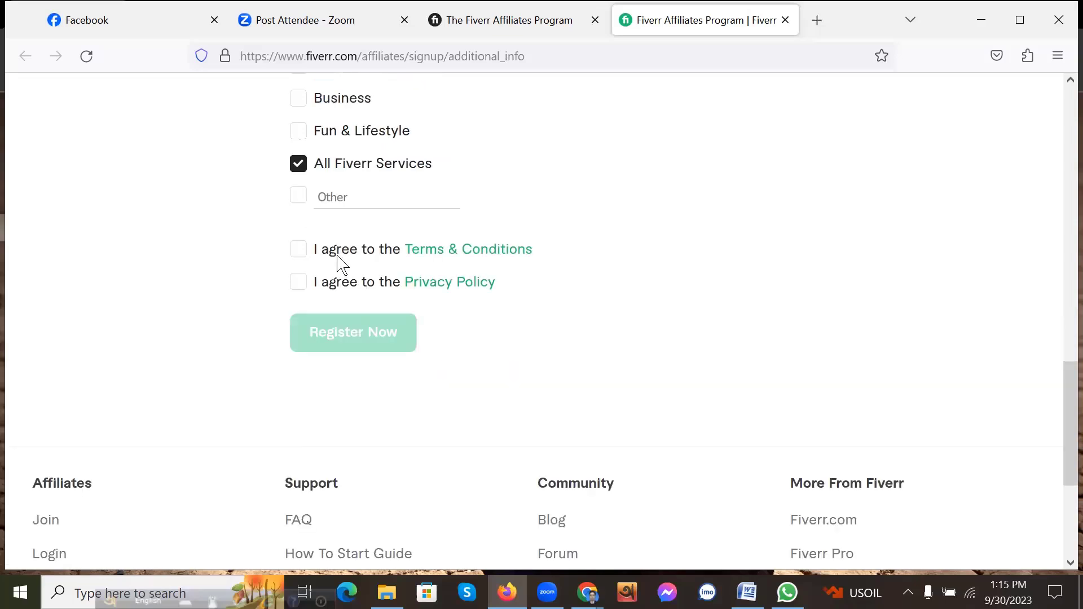
left_click(298, 250)
left_click(298, 282)
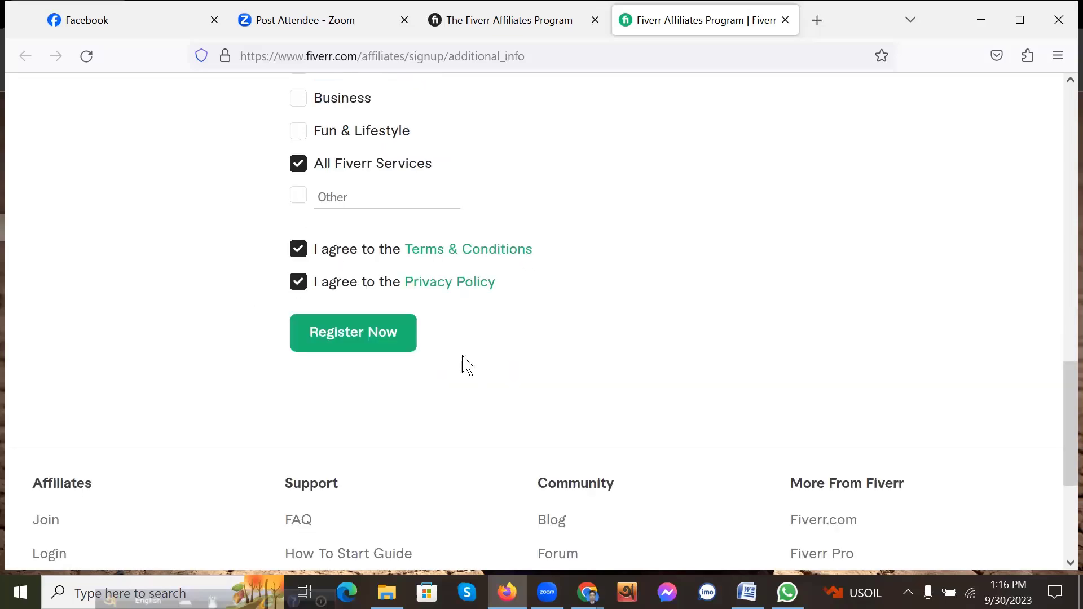
scroll(395, 350, "down", 1)
scroll(354, 344, "up", 1)
left_click(354, 344)
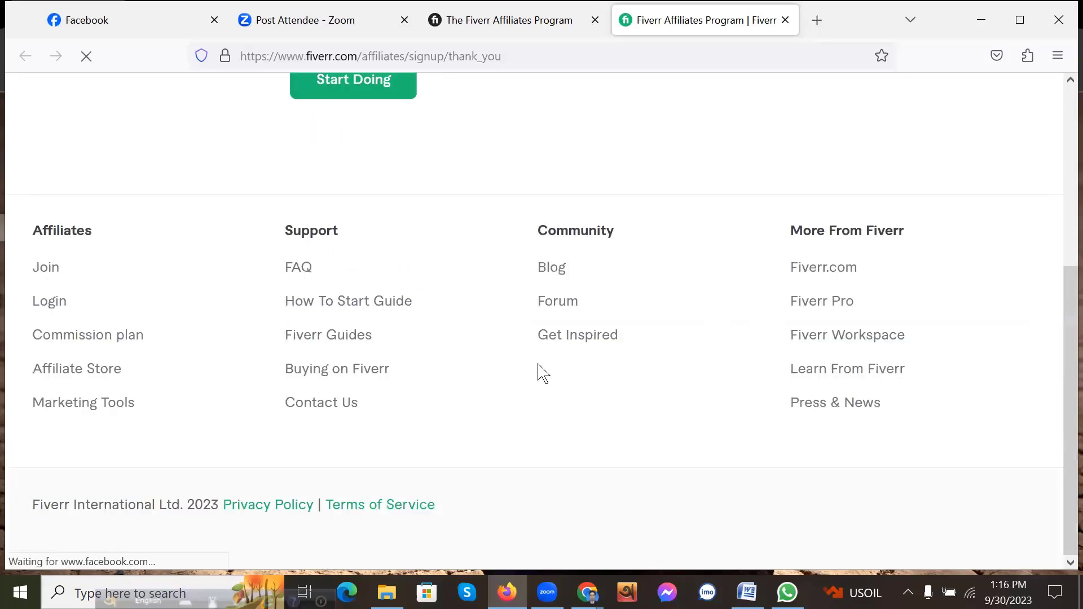
Scroll back up the congratulations page after registering.
scroll(538, 372, "up", 3)
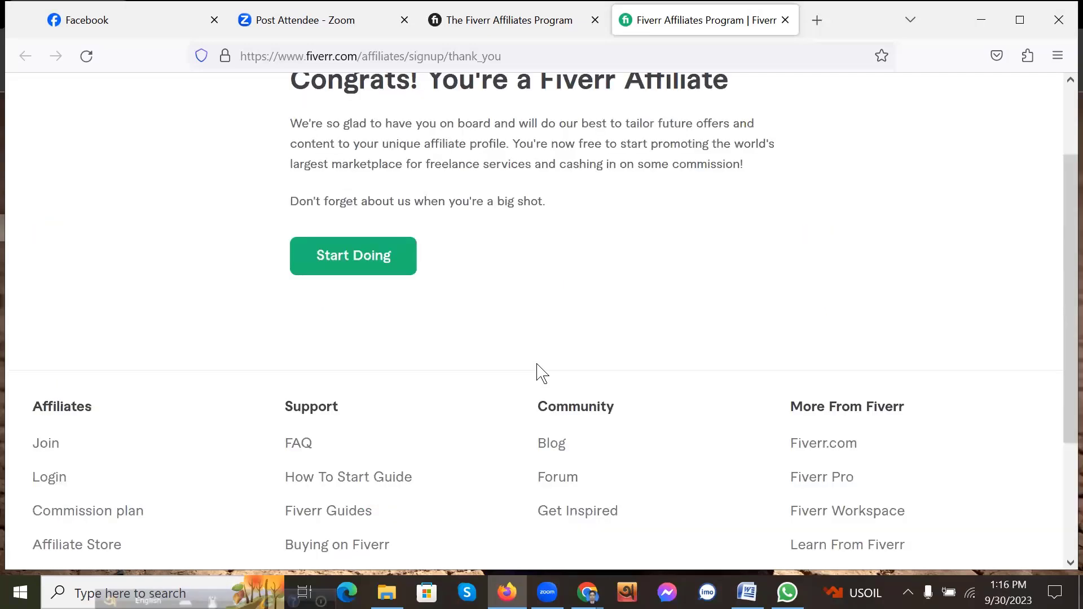
scroll(537, 372, "up", 2)
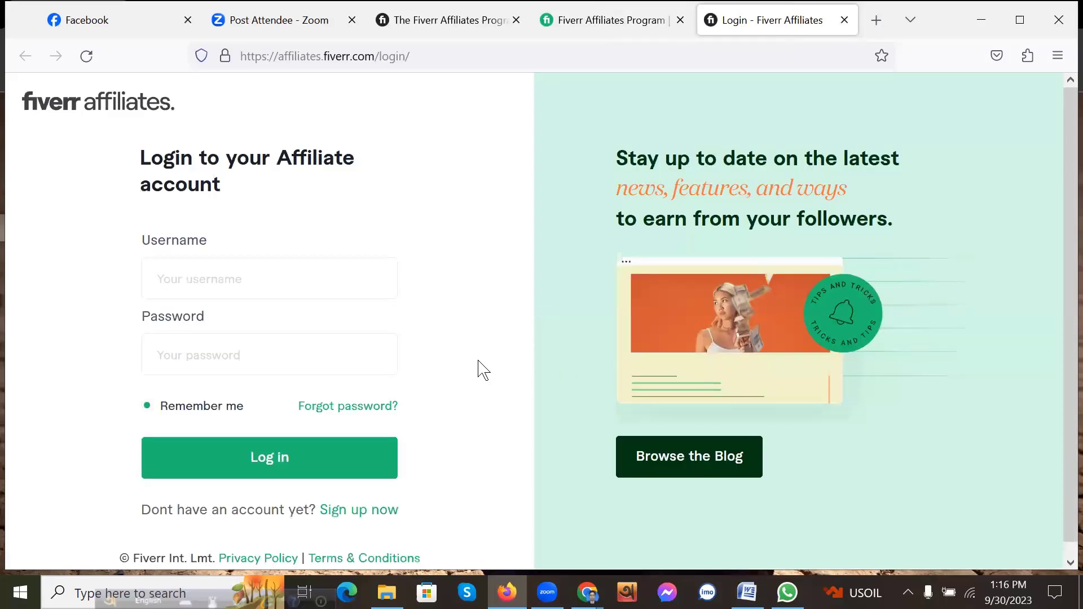
Log in to the affiliate account using the saved username and password.
left_click(286, 273)
key("Down")
key("Return")
key("Return")
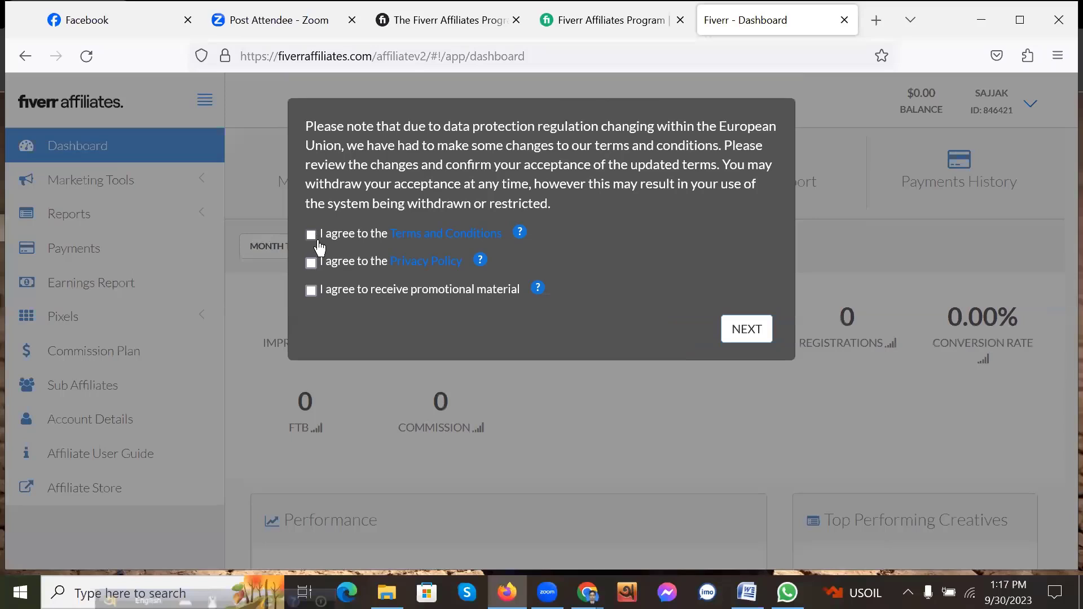
Tick the updated Terms, Privacy Policy and promotional material boxes on the dashboard.
left_click(314, 237)
left_click(312, 292)
left_click(733, 330)
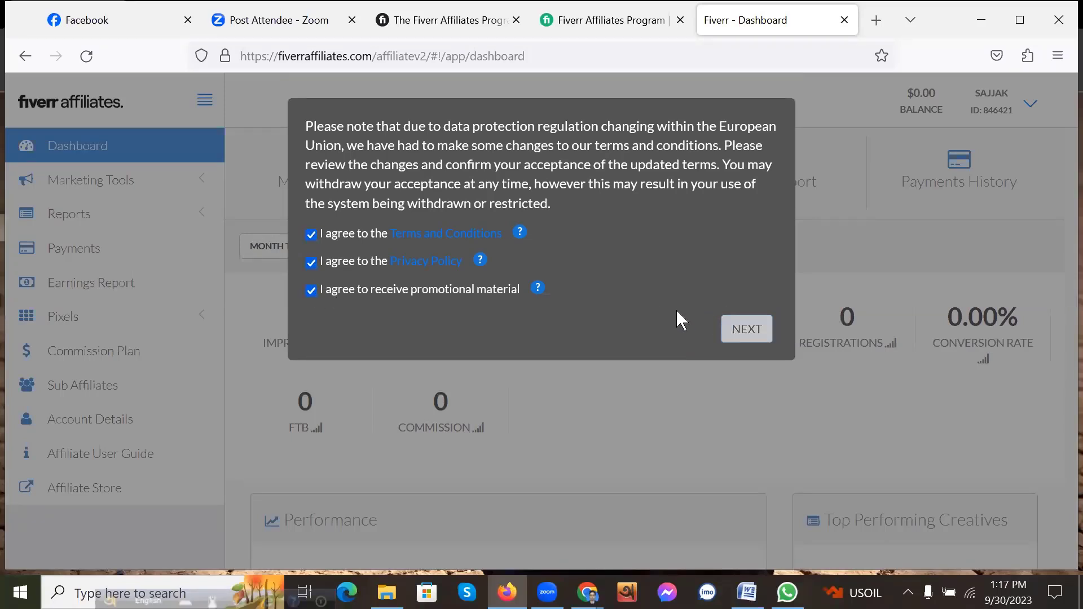